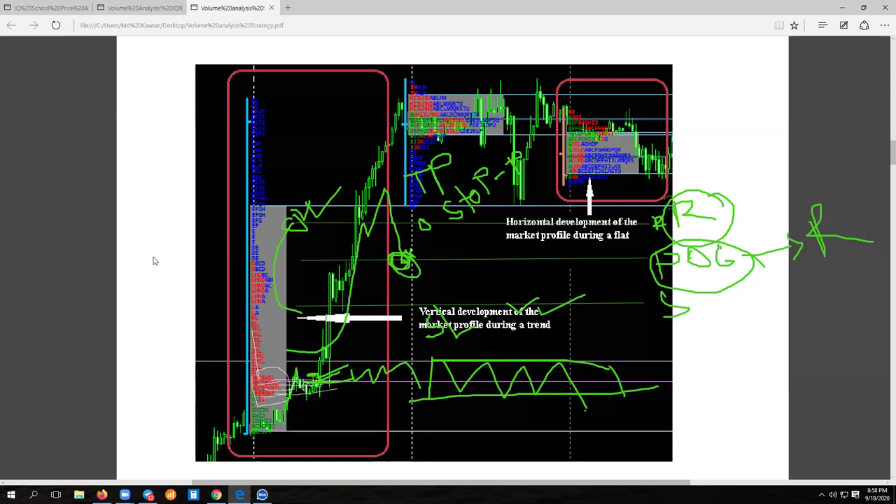
Step: Check the EUR/USD volume analysis page in Chrome and return to the volume strategy PDF
{"action": "mouse_move", "coordinate": [216, 494]}
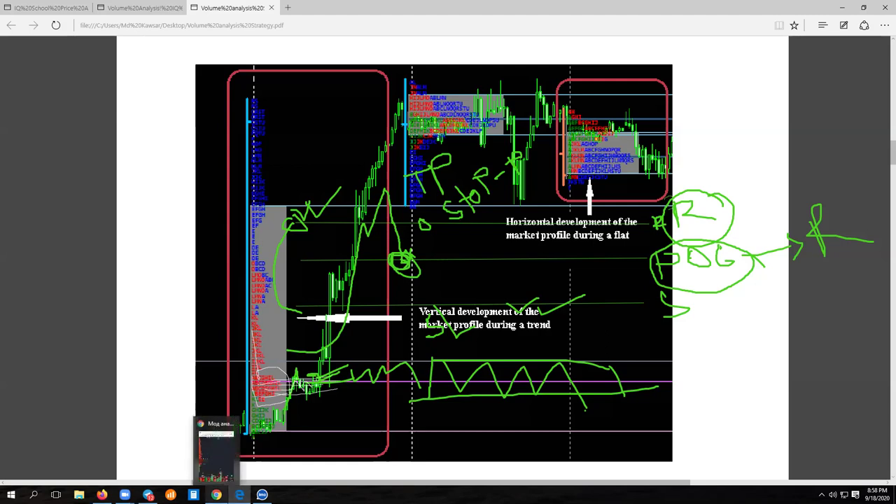
{"action": "left_click", "coordinate": [217, 451]}
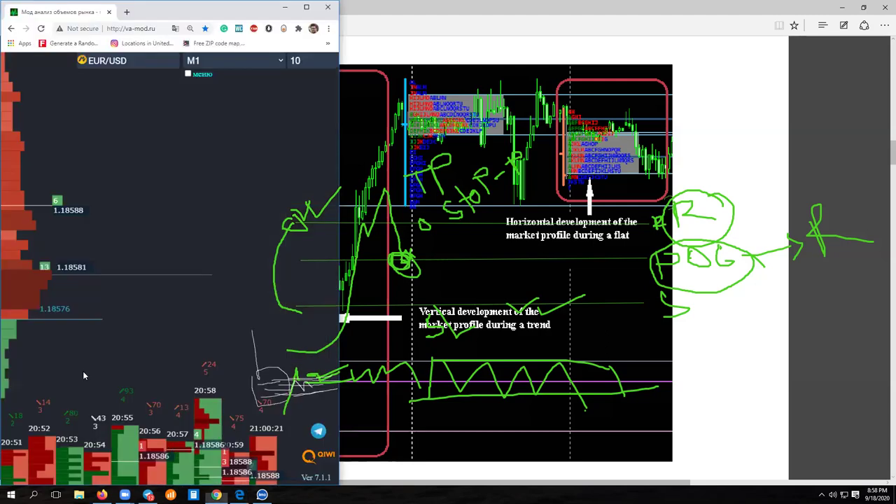
{"action": "left_click", "coordinate": [419, 198]}
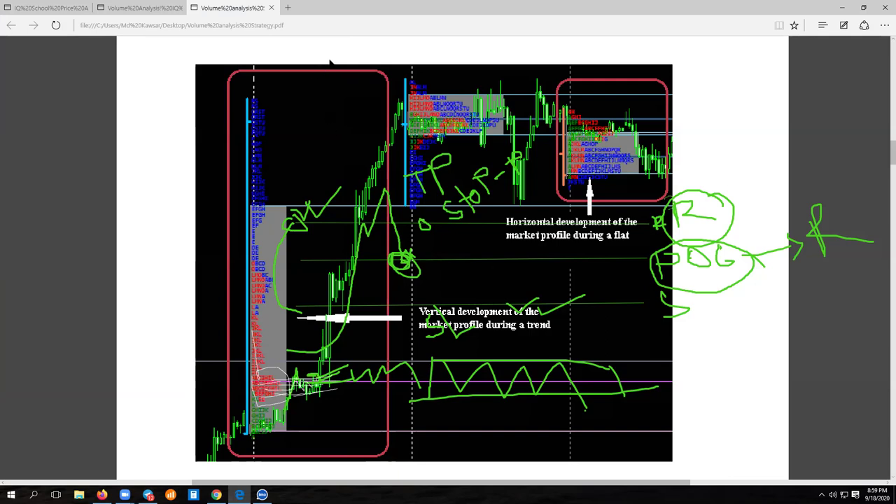
Step: Annotate the end of the green horizontal range channel with upward arrows and handwritten letters
{"action": "mouse_move", "coordinate": [599, 371]}
{"action": "left_mouse_down"}
{"action": "mouse_move", "coordinate": [623, 348]}
{"action": "mouse_move", "coordinate": [626, 360]}
{"action": "left_mouse_up"}
{"action": "mouse_move", "coordinate": [633, 344]}
{"action": "left_mouse_down"}
{"action": "mouse_move", "coordinate": [647, 363]}
{"action": "mouse_move", "coordinate": [653, 343]}
{"action": "mouse_move", "coordinate": [677, 356]}
{"action": "mouse_move", "coordinate": [693, 325]}
{"action": "mouse_move", "coordinate": [707, 346]}
{"action": "mouse_move", "coordinate": [719, 336]}
{"action": "mouse_move", "coordinate": [715, 344]}
{"action": "left_mouse_up"}
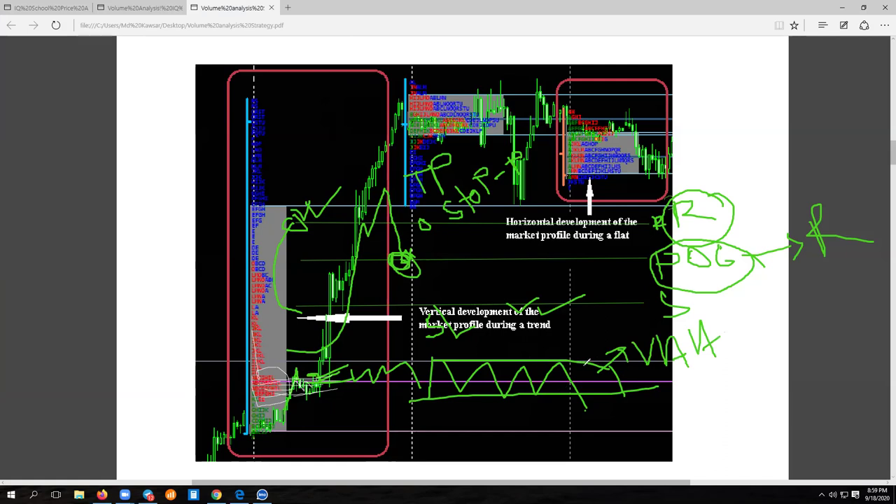
{"action": "mouse_move", "coordinate": [590, 363]}
{"action": "left_mouse_down"}
{"action": "mouse_move", "coordinate": [610, 328]}
{"action": "mouse_move", "coordinate": [622, 334]}
{"action": "left_mouse_up"}
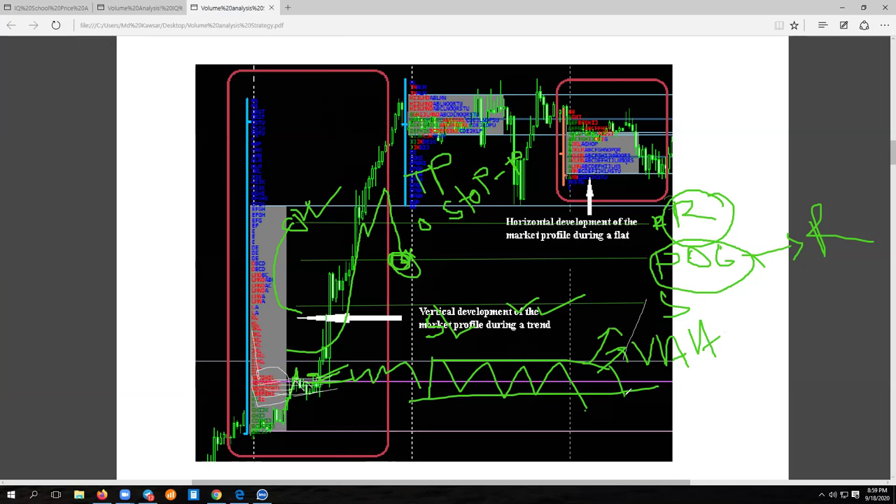
Step: Draw an ascending channel with a midline beside the flat-market profile, adding a zigzag, a breakout stroke and circled touch points
{"action": "left_click_drag", "start_coordinate": [803, 71], "coordinate": [659, 110]}
{"action": "mouse_move", "coordinate": [680, 150]}
{"action": "left_mouse_down"}
{"action": "mouse_move", "coordinate": [854, 91]}
{"action": "mouse_move", "coordinate": [672, 124]}
{"action": "mouse_move", "coordinate": [702, 132]}
{"action": "mouse_move", "coordinate": [725, 96]}
{"action": "mouse_move", "coordinate": [756, 116]}
{"action": "mouse_move", "coordinate": [742, 111]}
{"action": "mouse_move", "coordinate": [745, 85]}
{"action": "left_mouse_up"}
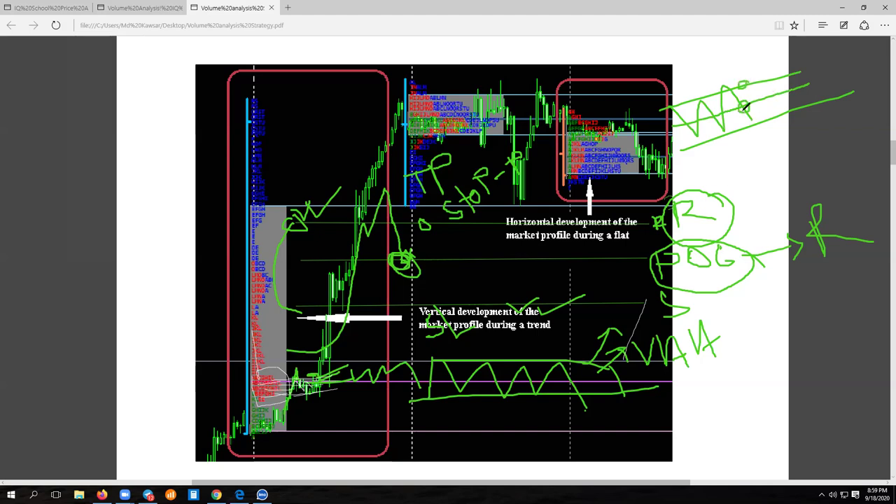
{"action": "left_click_drag", "start_coordinate": [795, 62], "coordinate": [820, 104]}
{"action": "mouse_move", "coordinate": [746, 100]}
{"action": "left_mouse_down"}
{"action": "mouse_move", "coordinate": [747, 71]}
{"action": "mouse_move", "coordinate": [783, 8]}
{"action": "left_mouse_up"}
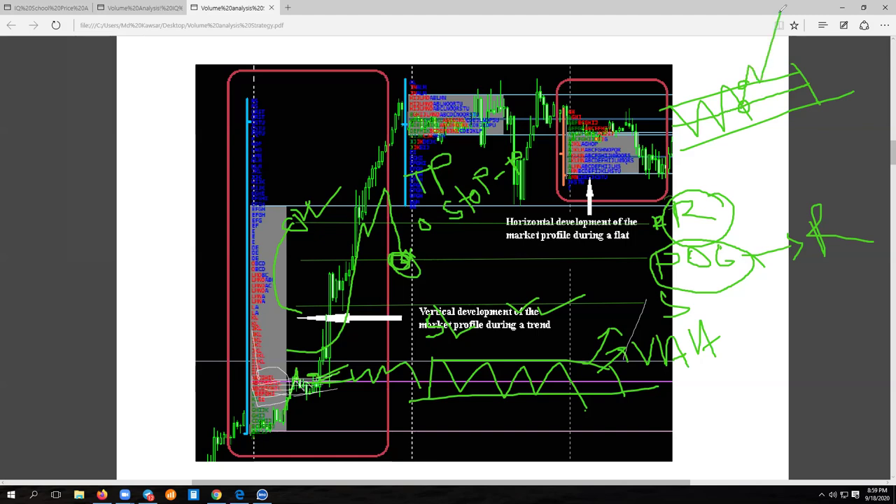
{"action": "mouse_move", "coordinate": [762, 75]}
{"action": "left_mouse_down"}
{"action": "mouse_move", "coordinate": [759, 89]}
{"action": "mouse_move", "coordinate": [761, 76]}
{"action": "left_mouse_up"}
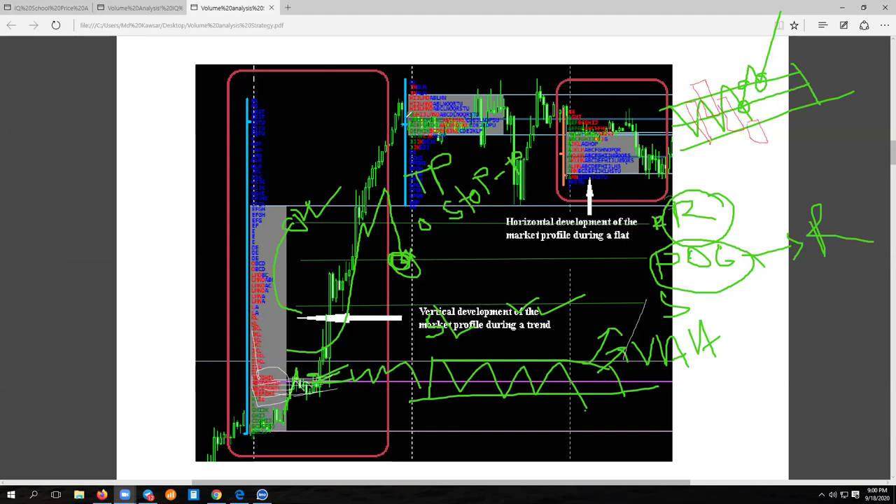
Step: Draw a large ascending channel with a midline and price zigzag beside the trend profile, and circle the smaller channel sketch
{"action": "left_click_drag", "start_coordinate": [41, 162], "coordinate": [237, 88]}
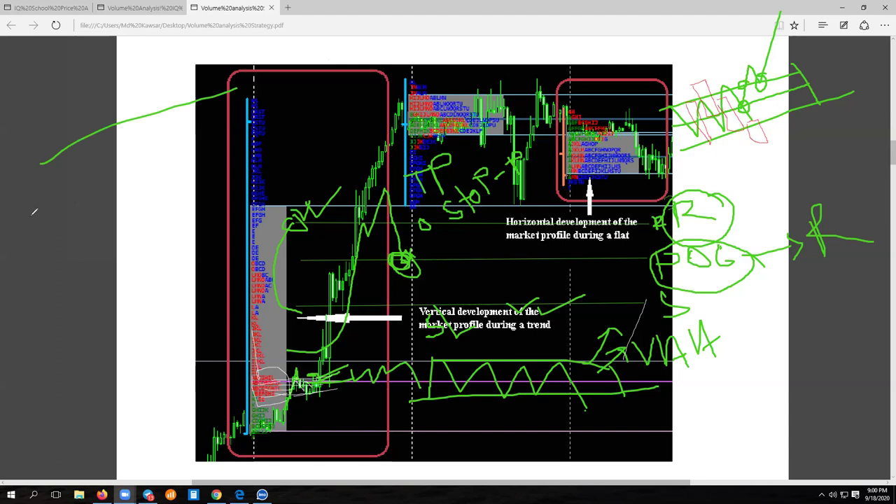
{"action": "left_click_drag", "start_coordinate": [58, 250], "coordinate": [266, 156]}
{"action": "left_click_drag", "start_coordinate": [49, 207], "coordinate": [245, 123]}
{"action": "mouse_move", "coordinate": [42, 160]}
{"action": "left_mouse_down"}
{"action": "mouse_move", "coordinate": [83, 241]}
{"action": "mouse_move", "coordinate": [115, 137]}
{"action": "mouse_move", "coordinate": [155, 207]}
{"action": "mouse_move", "coordinate": [171, 105]}
{"action": "mouse_move", "coordinate": [210, 175]}
{"action": "mouse_move", "coordinate": [265, 179]}
{"action": "left_mouse_up"}
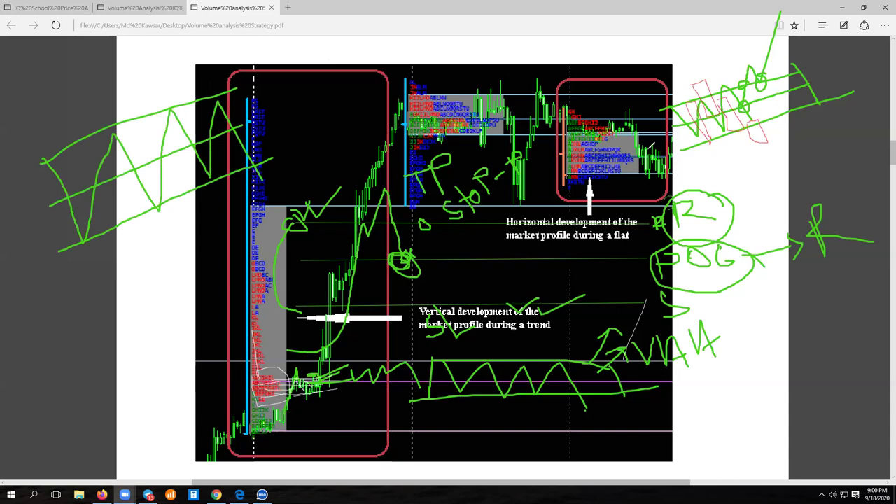
{"action": "mouse_move", "coordinate": [742, 70]}
{"action": "left_mouse_down"}
{"action": "mouse_move", "coordinate": [676, 78]}
{"action": "mouse_move", "coordinate": [717, 172]}
{"action": "mouse_move", "coordinate": [741, 68]}
{"action": "left_mouse_up"}
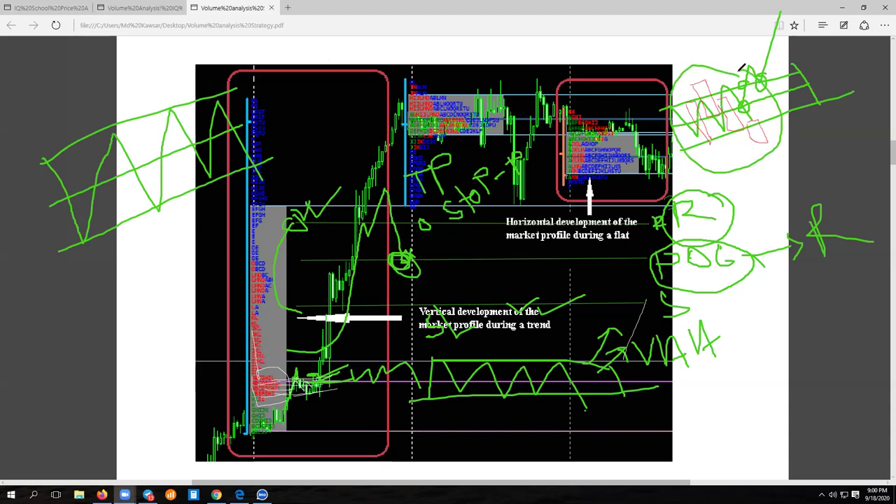
Step: Circle the upper part of the uptrend in red, trace the trend with a red stroke, and erase that trace
{"action": "mouse_move", "coordinate": [406, 74]}
{"action": "left_mouse_down"}
{"action": "mouse_move", "coordinate": [353, 168]}
{"action": "mouse_move", "coordinate": [354, 207]}
{"action": "mouse_move", "coordinate": [374, 102]}
{"action": "left_mouse_up"}
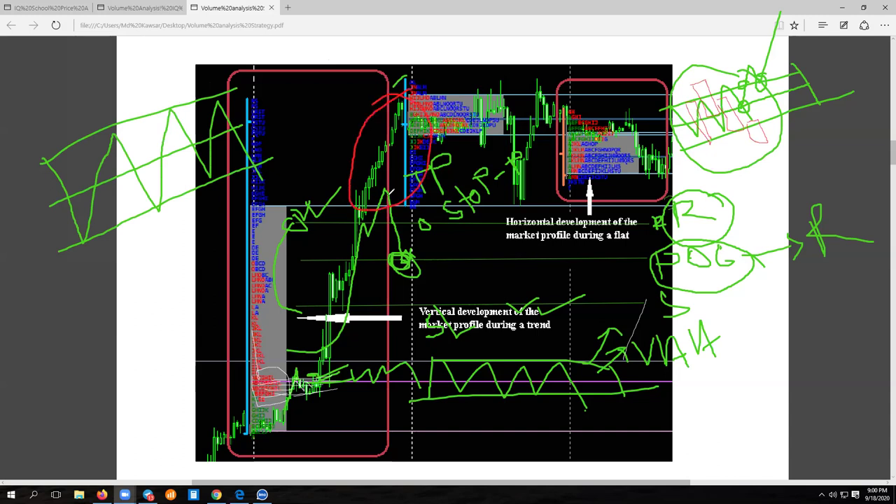
{"action": "left_click_drag", "start_coordinate": [320, 324], "coordinate": [374, 102]}
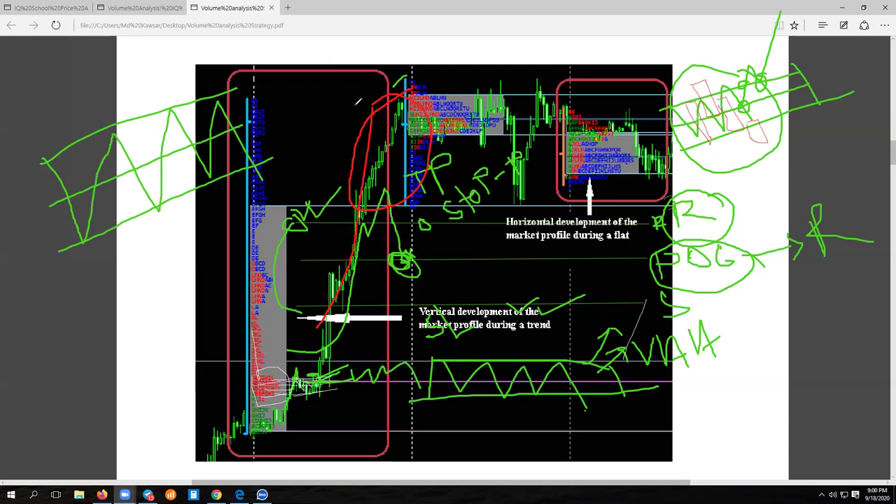
{"action": "left_click", "coordinate": [352, 261]}
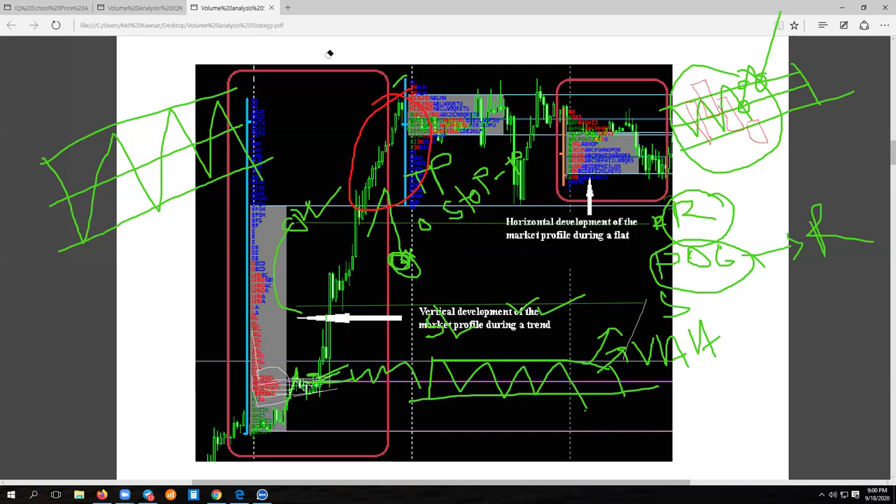
Step: Circle the mid-trend consolidation candles in red and mark their upper and lower bounds with two horizontal strokes
{"action": "mouse_move", "coordinate": [360, 245]}
{"action": "left_mouse_down"}
{"action": "mouse_move", "coordinate": [332, 249]}
{"action": "mouse_move", "coordinate": [340, 309]}
{"action": "mouse_move", "coordinate": [364, 238]}
{"action": "left_mouse_up"}
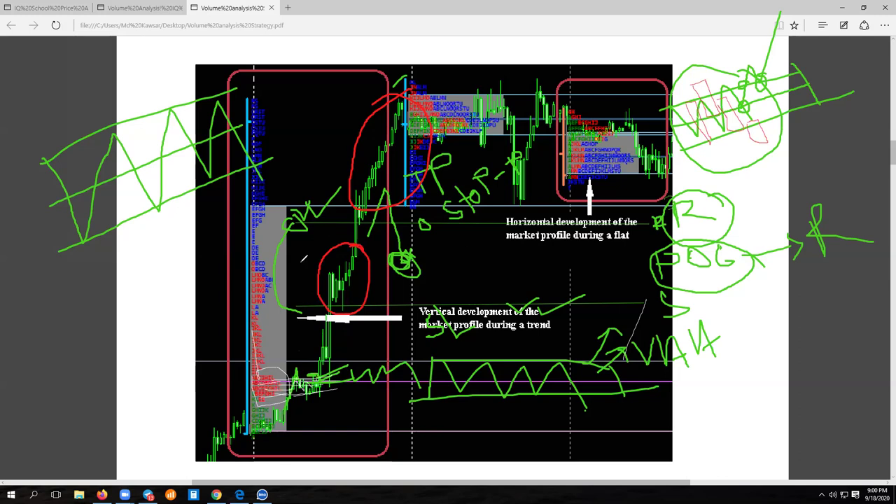
{"action": "left_click_drag", "start_coordinate": [301, 265], "coordinate": [392, 276]}
{"action": "left_click_drag", "start_coordinate": [289, 301], "coordinate": [297, 302]}
{"action": "left_click_drag", "start_coordinate": [393, 297], "coordinate": [297, 301]}
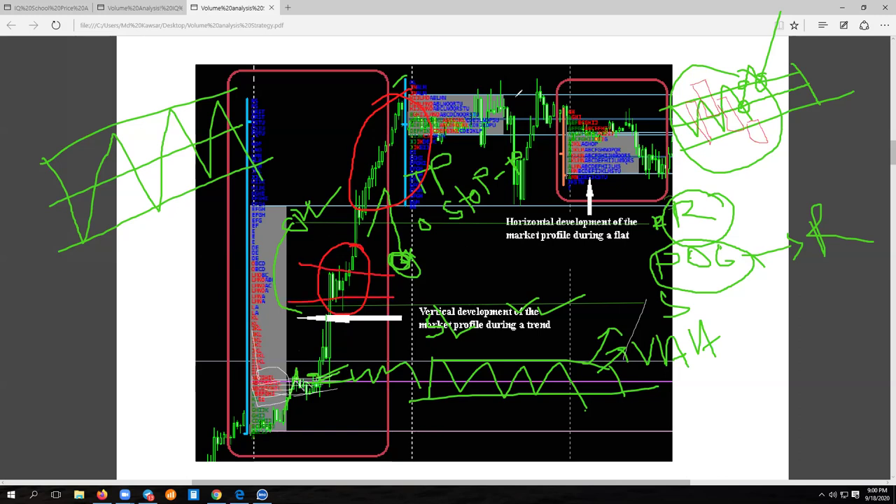
Step: Mark the flat-market area with red upper, lower and middle lines and a zigzag between them
{"action": "left_click_drag", "start_coordinate": [664, 110], "coordinate": [505, 98]}
{"action": "left_click_drag", "start_coordinate": [517, 179], "coordinate": [709, 179]}
{"action": "left_click_drag", "start_coordinate": [511, 143], "coordinate": [672, 147]}
{"action": "mouse_move", "coordinate": [508, 99]}
{"action": "left_mouse_down"}
{"action": "mouse_move", "coordinate": [571, 121]}
{"action": "mouse_move", "coordinate": [631, 106]}
{"action": "mouse_move", "coordinate": [659, 185]}
{"action": "left_mouse_up"}
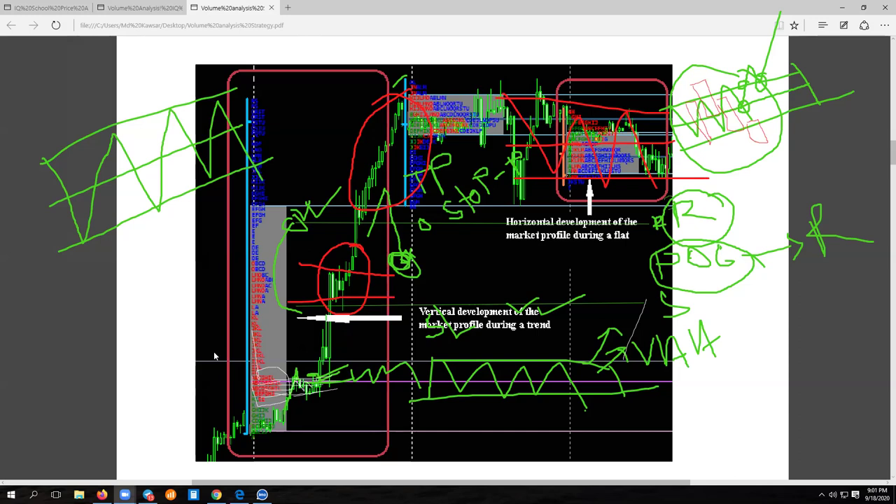
Step: Clear all drawn annotations from the screen and bring the EUR/USD volume page in Chrome over the PDF
{"action": "left_click", "coordinate": [239, 494]}
{"action": "left_click", "coordinate": [216, 495]}
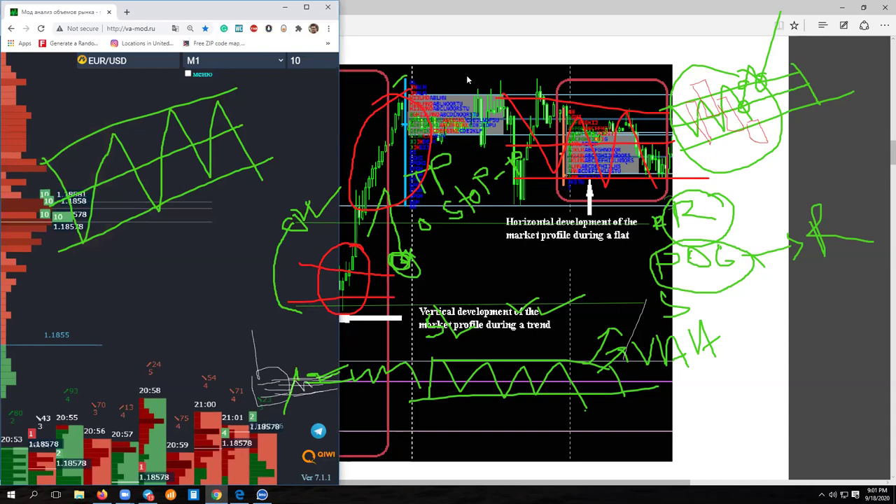
{"action": "key", "text": "Escape"}
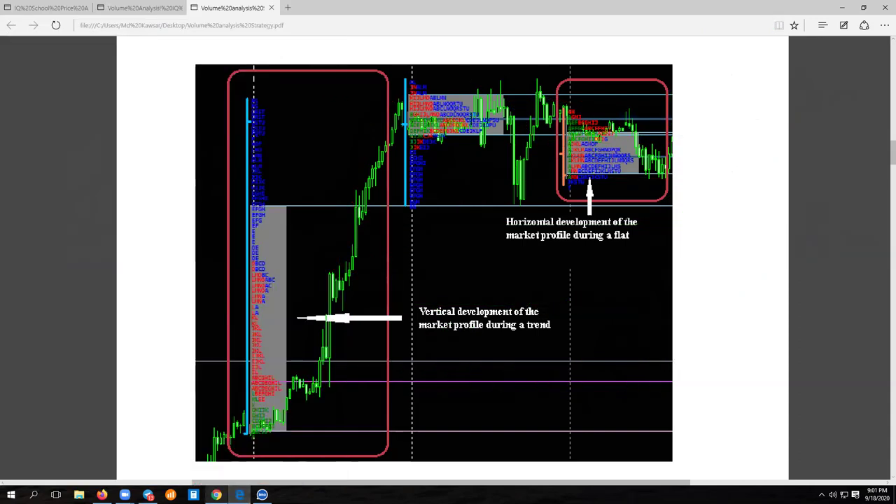
{"action": "left_click", "coordinate": [446, 82]}
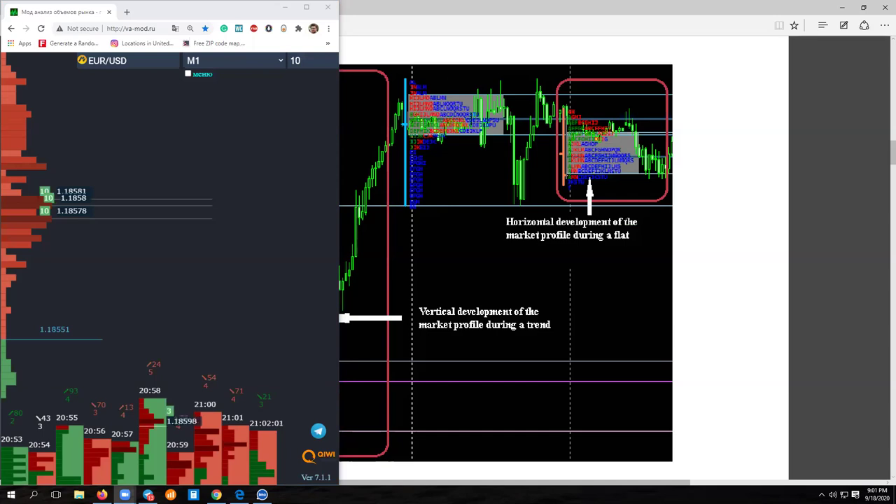
Step: Switch to the Binomo trading chart in Firefox so it sits beside the EUR/USD volume page
{"action": "left_click", "coordinate": [102, 494]}
{"action": "left_click", "coordinate": [201, 329]}
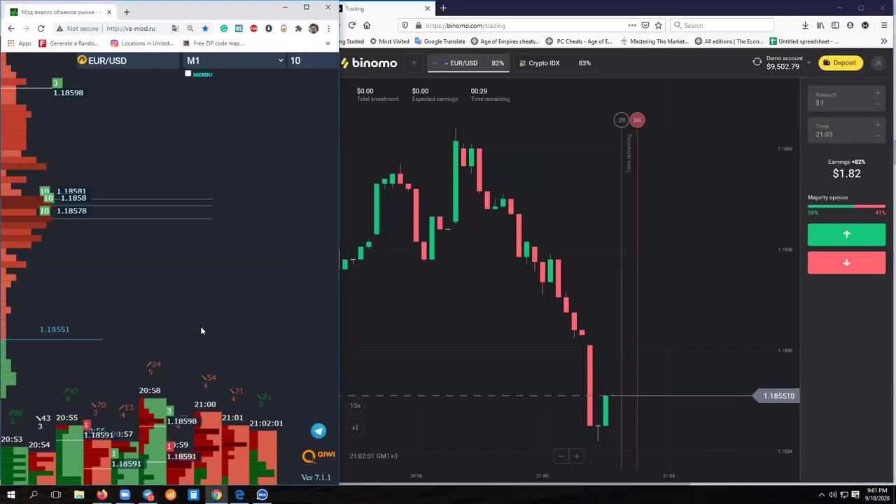
{"action": "left_click", "coordinate": [516, 284]}
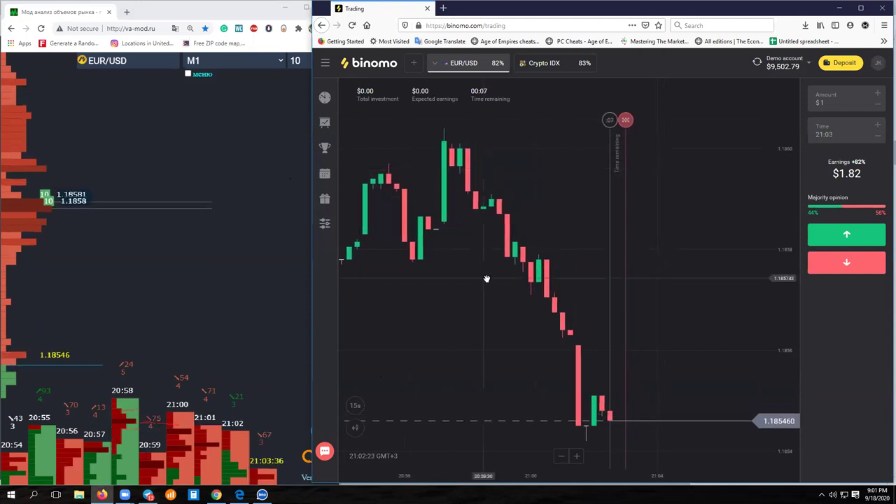
Step: Place a horizontal line on the EUR/USD chart at about 1.185995, near the recent price peak
{"action": "left_click", "coordinate": [326, 224]}
{"action": "left_click", "coordinate": [480, 115]}
{"action": "scroll", "coordinate": [395, 413], "scroll_direction": "down", "scroll_amount": 2}
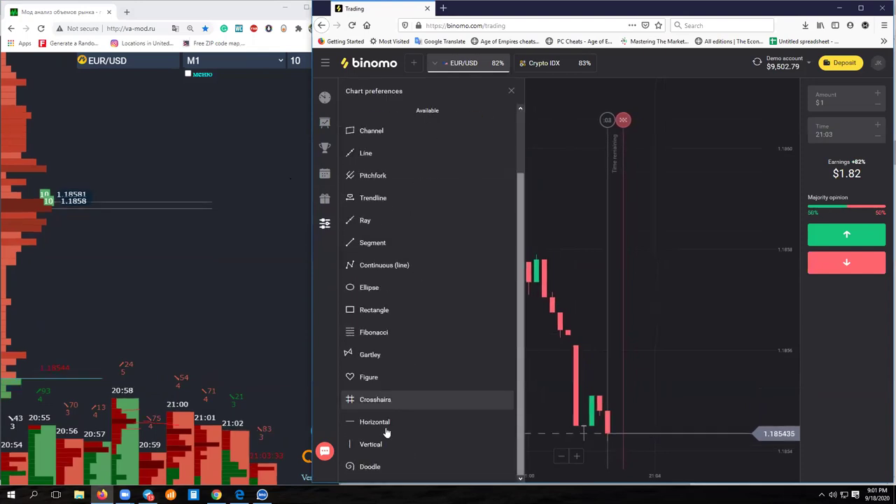
{"action": "left_click", "coordinate": [385, 424]}
{"action": "left_click", "coordinate": [411, 199]}
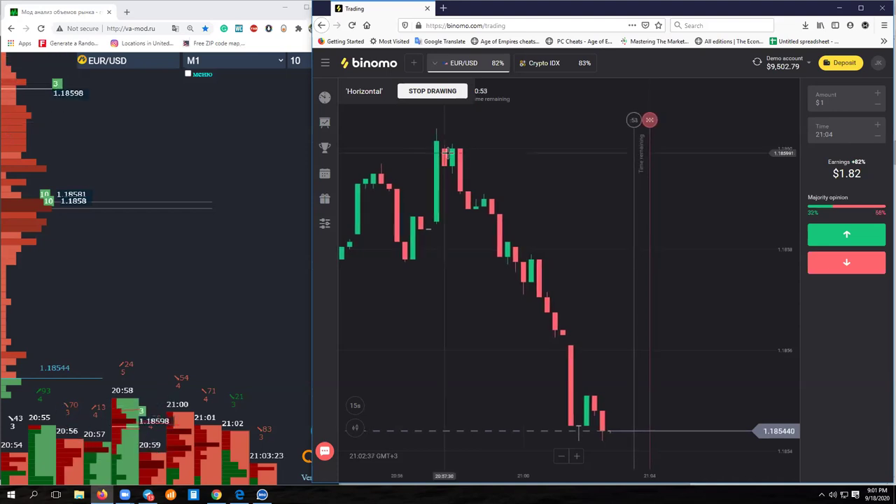
{"action": "left_click", "coordinate": [494, 151]}
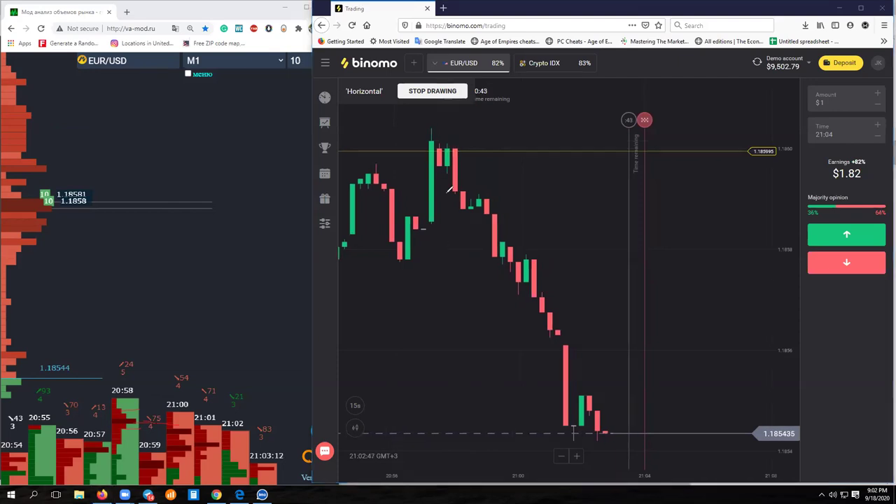
Step: Sketch a red U-shaped curve from the peak candles back up to the horizontal line, and clear it
{"action": "left_click_drag", "start_coordinate": [501, 170], "coordinate": [505, 150]}
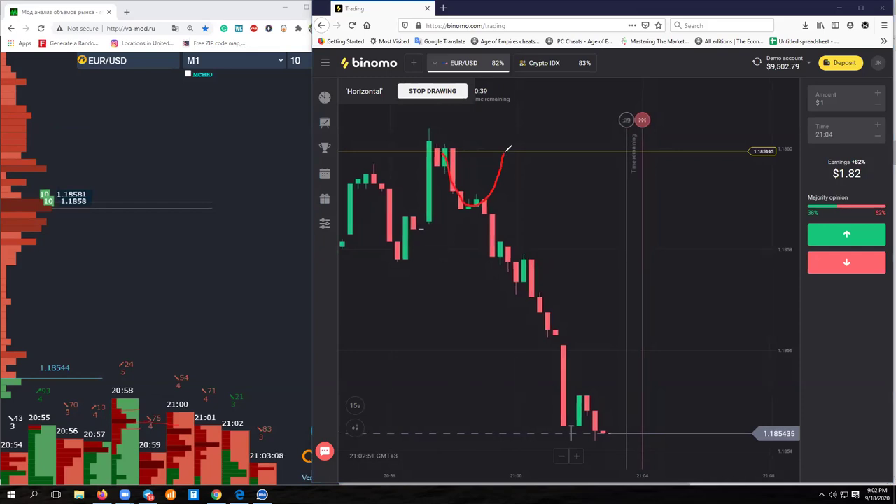
{"action": "key", "text": "Escape"}
{"action": "left_click_drag", "start_coordinate": [475, 274], "coordinate": [500, 274]}
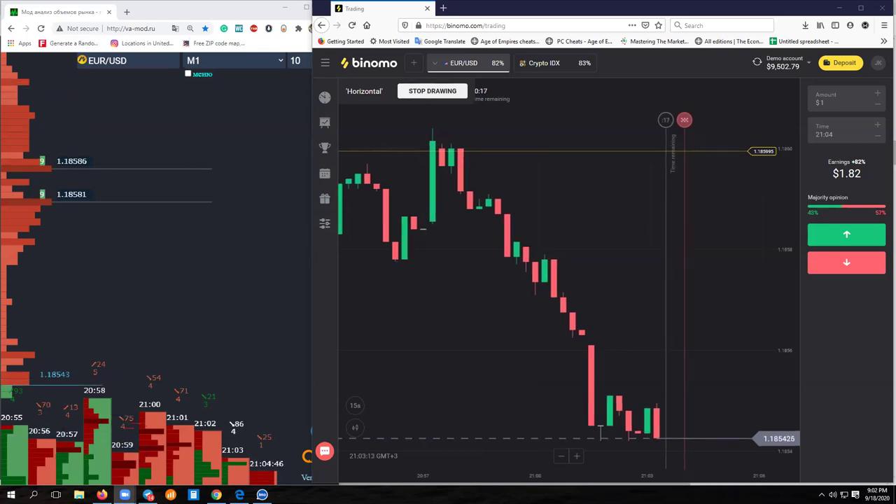
Step: Start a screen capture of a 1624x1079 region covering the volume page and most of the trading chart
{"action": "left_click", "coordinate": [821, 494]}
{"action": "left_click", "coordinate": [849, 456]}
{"action": "left_click_drag", "start_coordinate": [1, 3], "coordinate": [757, 503]}
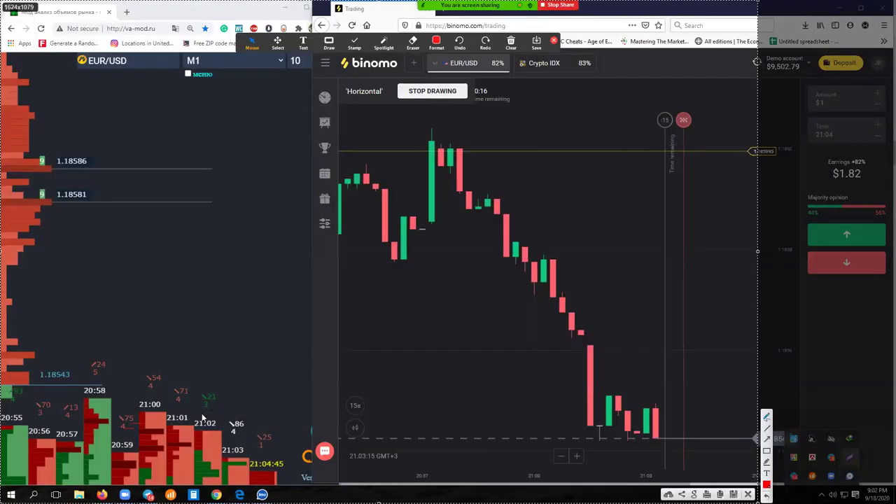
Step: Mark the volume levels of the 20:58 bar with red freehand strokes, and close the screen capture
{"action": "left_click_drag", "start_coordinate": [90, 408], "coordinate": [178, 341]}
{"action": "left_click_drag", "start_coordinate": [109, 423], "coordinate": [277, 340]}
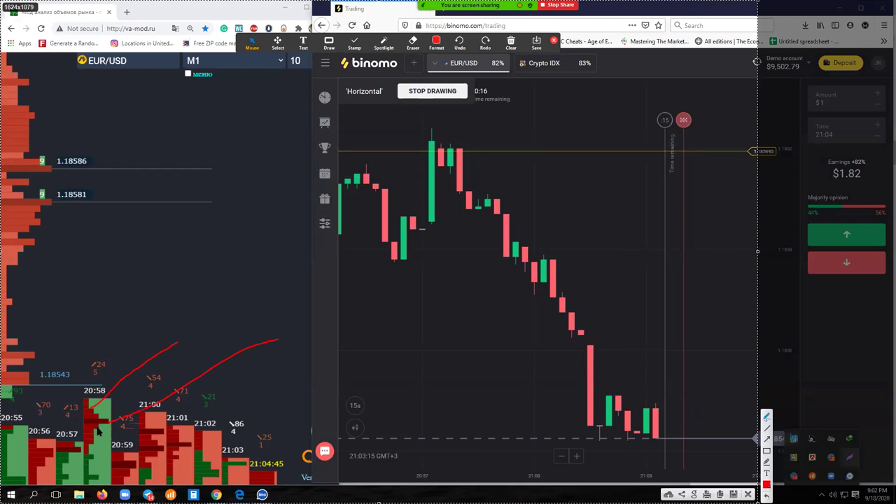
{"action": "left_click_drag", "start_coordinate": [98, 432], "coordinate": [145, 471]}
{"action": "mouse_move", "coordinate": [152, 453]}
{"action": "left_mouse_down"}
{"action": "mouse_move", "coordinate": [167, 484]}
{"action": "mouse_move", "coordinate": [144, 441]}
{"action": "mouse_move", "coordinate": [153, 453]}
{"action": "left_mouse_up"}
{"action": "left_click_drag", "start_coordinate": [296, 325], "coordinate": [296, 354]}
{"action": "left_click", "coordinate": [748, 494]}
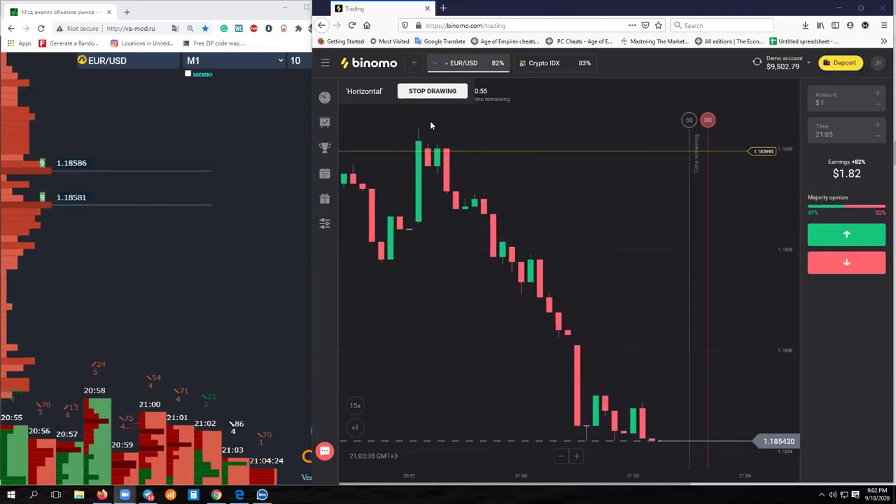
Step: Move the horizontal line at the peak to 1.186000 and add two more horizontal lines at about 1.185935 and 1.185810
{"action": "left_click_drag", "start_coordinate": [532, 151], "coordinate": [538, 146]}
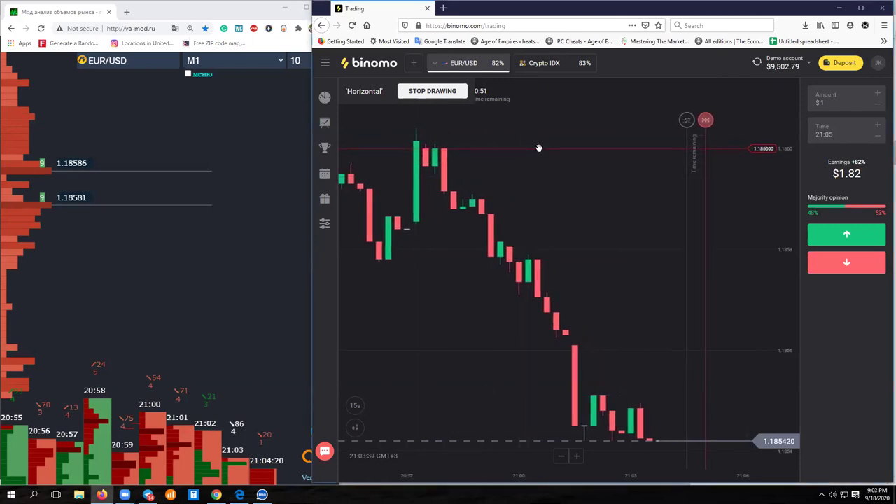
{"action": "left_click", "coordinate": [529, 180]}
{"action": "left_click_drag", "start_coordinate": [555, 240], "coordinate": [635, 242]}
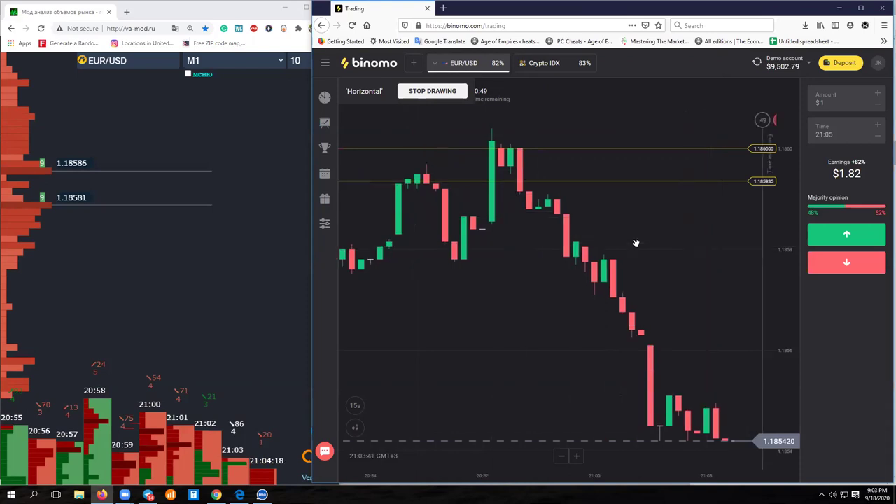
{"action": "left_click_drag", "start_coordinate": [676, 276], "coordinate": [500, 236]}
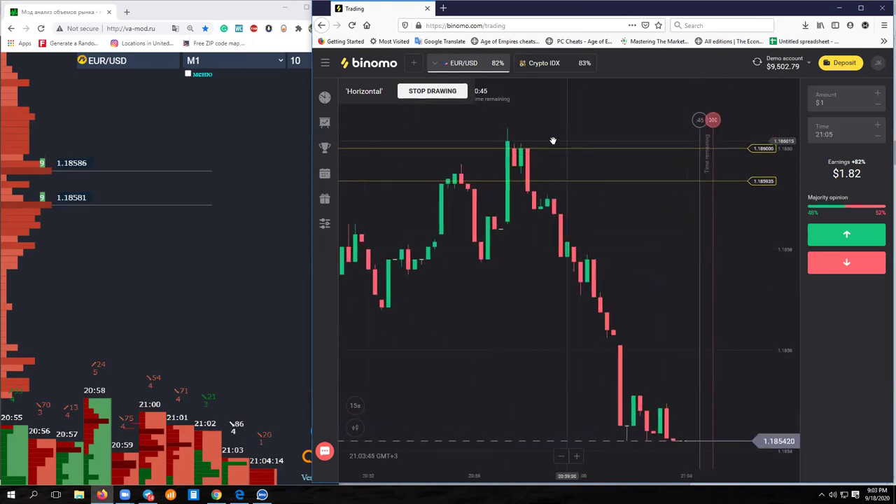
{"action": "left_click", "coordinate": [560, 243]}
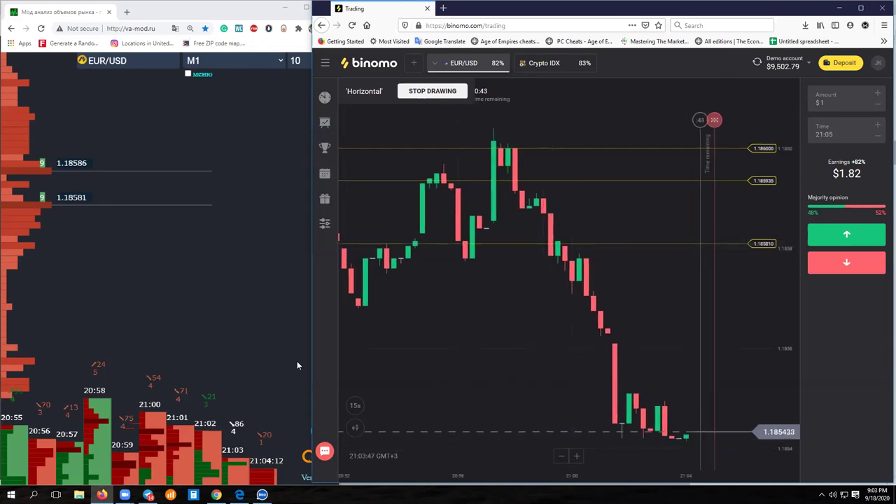
{"action": "left_click", "coordinate": [324, 223]}
{"action": "left_click", "coordinate": [511, 92]}
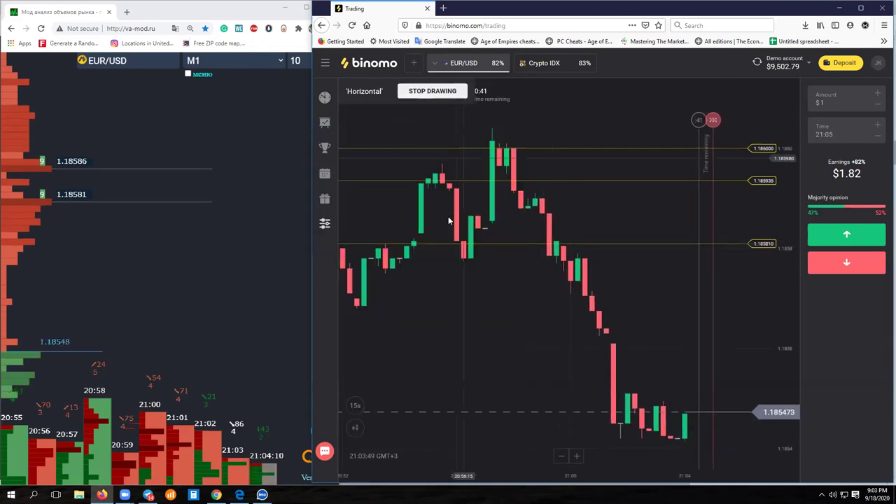
Step: Stop drawing and delete all the horizontal lines from the EUR/USD chart
{"action": "left_click", "coordinate": [420, 94]}
{"action": "left_click", "coordinate": [324, 223]}
{"action": "left_click", "coordinate": [472, 115]}
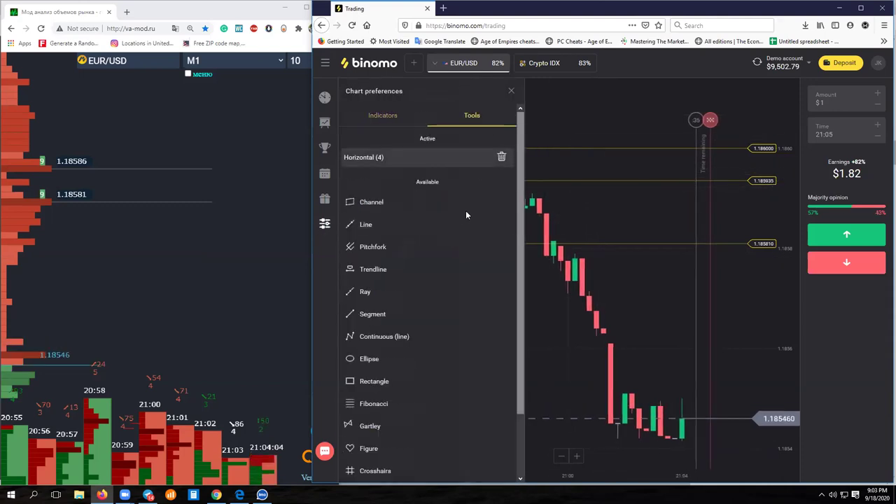
{"action": "left_click", "coordinate": [501, 156]}
Step: Add two horizontal lines at about 1.185999 and 1.185778 on the EUR/USD chart, and finish drawing
{"action": "left_click", "coordinate": [400, 453]}
{"action": "left_click", "coordinate": [412, 198]}
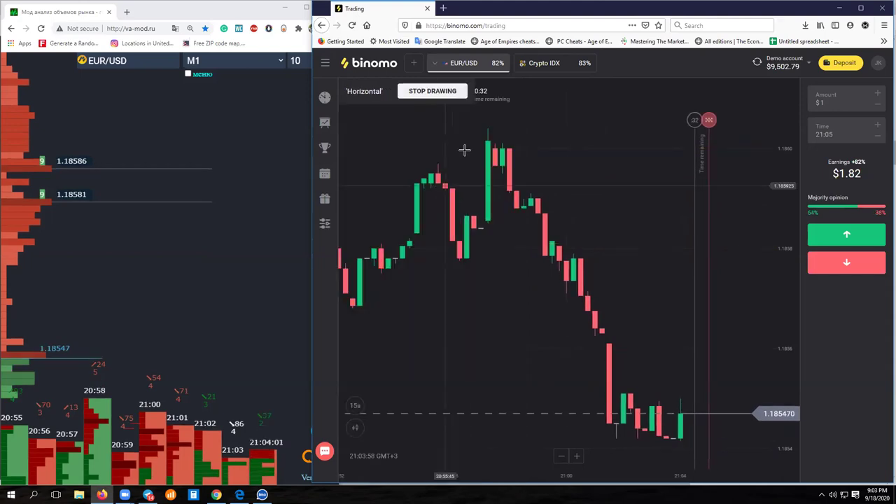
{"action": "left_click", "coordinate": [525, 149]}
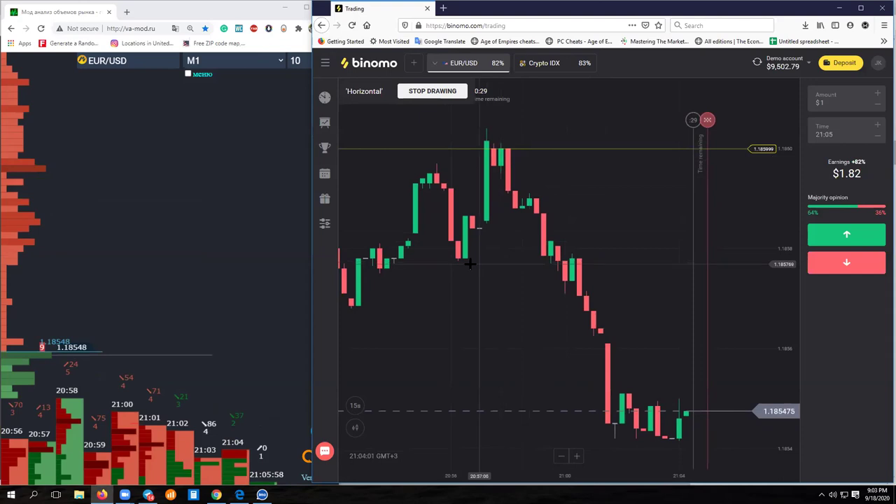
{"action": "left_click", "coordinate": [473, 259]}
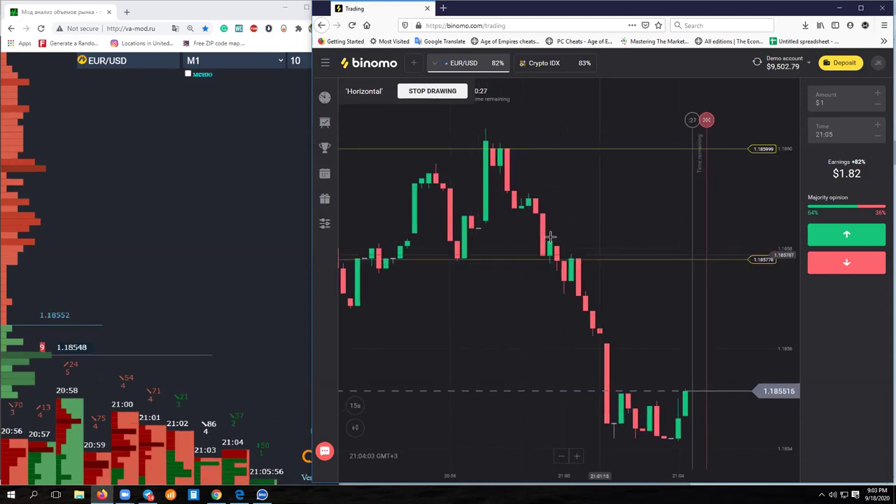
{"action": "left_click", "coordinate": [432, 91]}
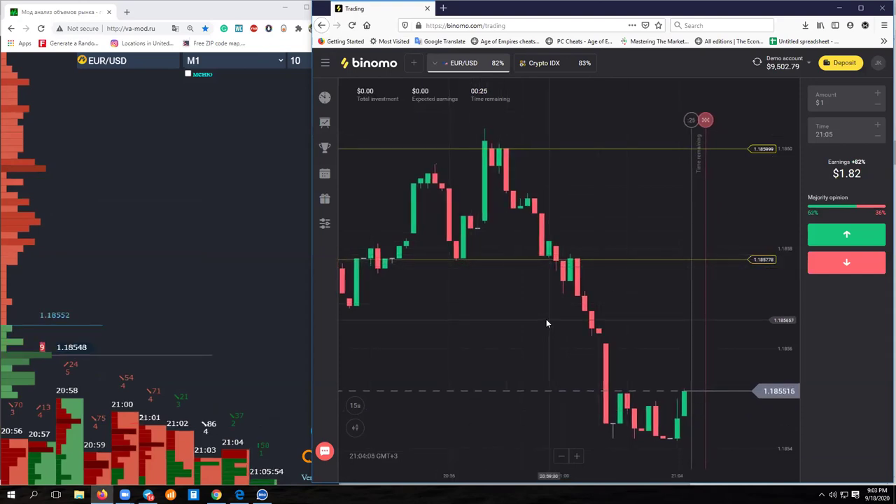
Step: Examine the EUR/USD candles around the two horizontal lines, from the peak through the decline to the latest rise
{"action": "left_click_drag", "start_coordinate": [609, 316], "coordinate": [585, 316]}
{"action": "scroll", "coordinate": [576, 316], "scroll_direction": "up", "scroll_amount": 5}
{"action": "scroll", "coordinate": [580, 303], "scroll_direction": "left", "scroll_amount": 1}
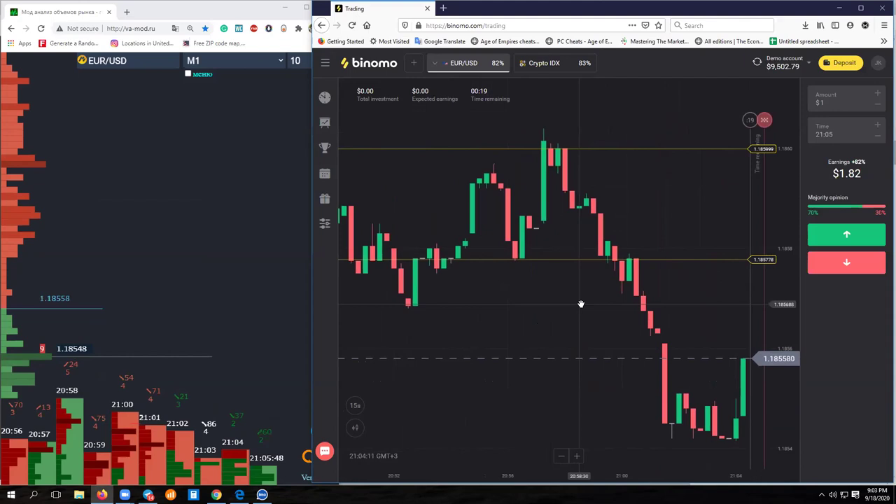
{"action": "left_click_drag", "start_coordinate": [635, 289], "coordinate": [578, 291]}
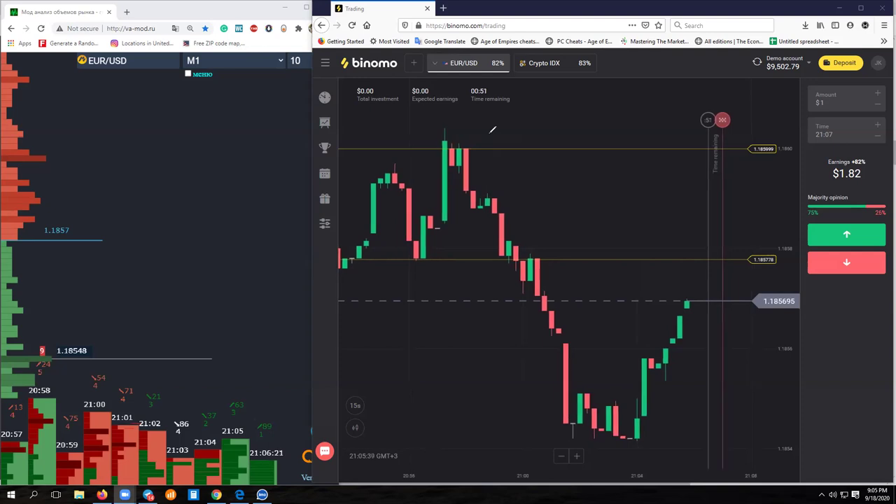
{"action": "left_click_drag", "start_coordinate": [525, 360], "coordinate": [554, 329]}
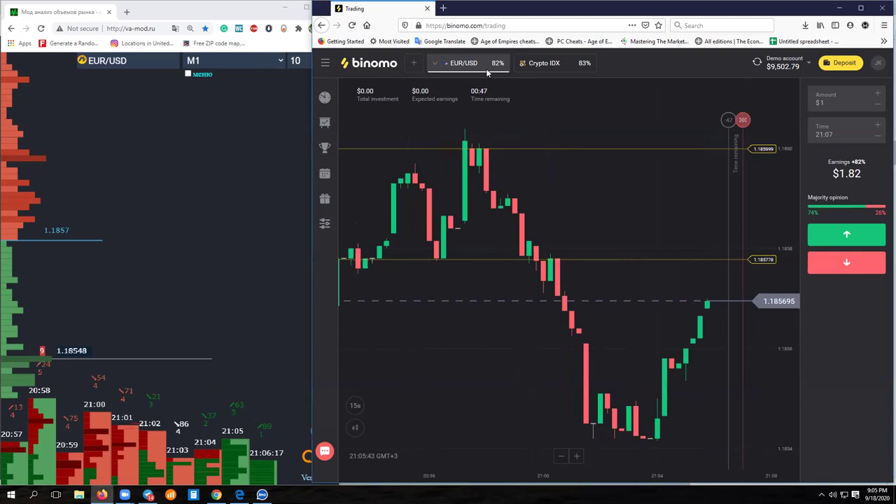
{"action": "scroll", "coordinate": [564, 320], "scroll_direction": "down", "scroll_amount": 5}
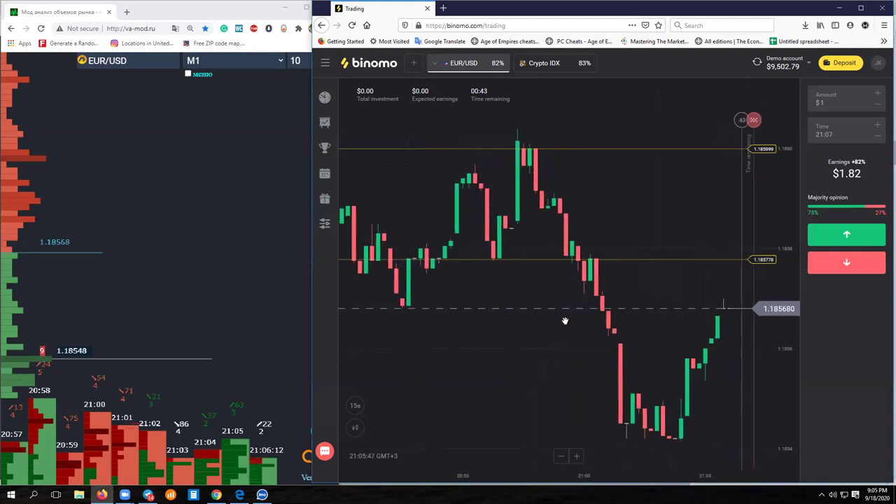
{"action": "left_click_drag", "start_coordinate": [665, 340], "coordinate": [600, 329]}
{"action": "scroll", "coordinate": [596, 328], "scroll_direction": "up", "scroll_amount": 3}
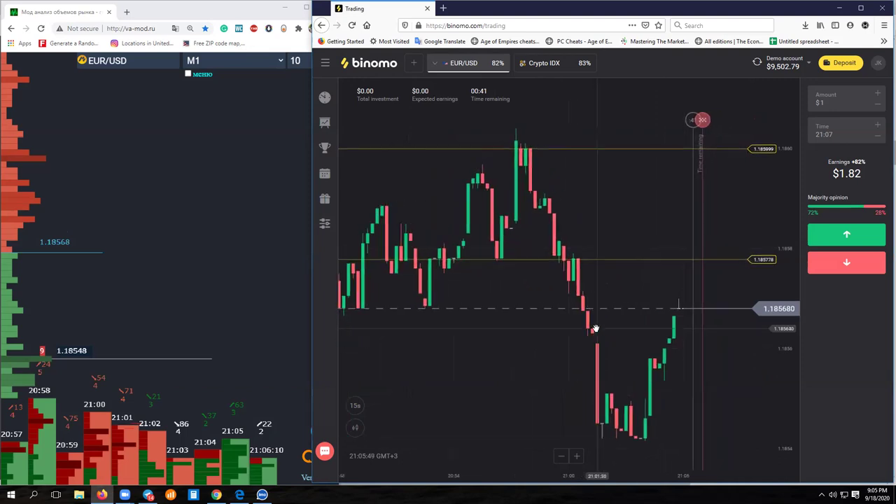
{"action": "scroll", "coordinate": [594, 328], "scroll_direction": "down", "scroll_amount": 1}
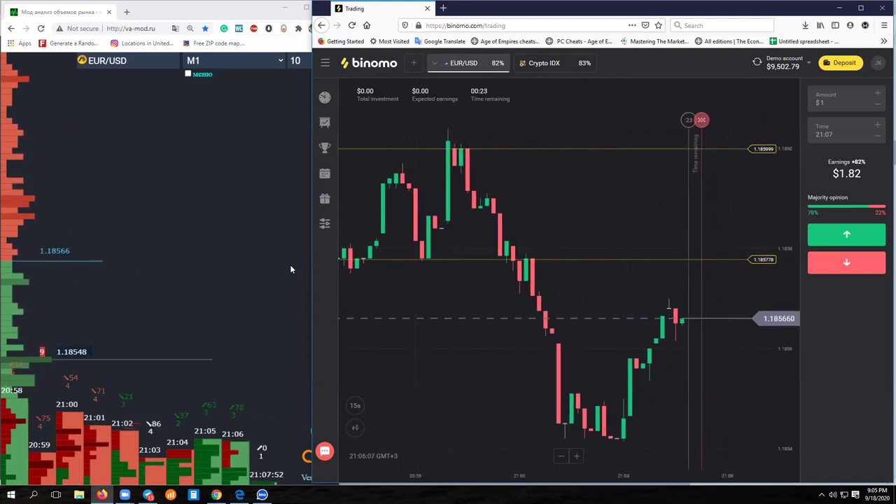
Step: Start a 1919x1079 screen capture and mark the 20:58 bar's volume levels and the area around 1.18548 with red freehand strokes
{"action": "left_click", "coordinate": [822, 494]}
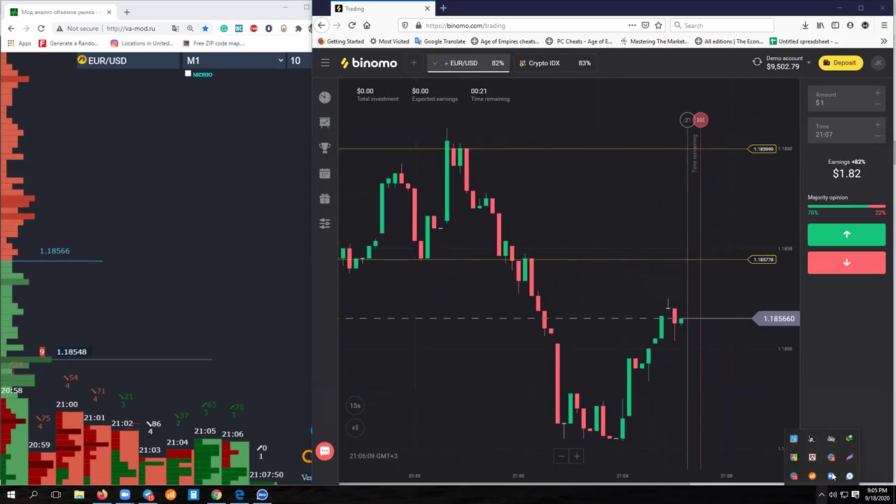
{"action": "left_click", "coordinate": [851, 460]}
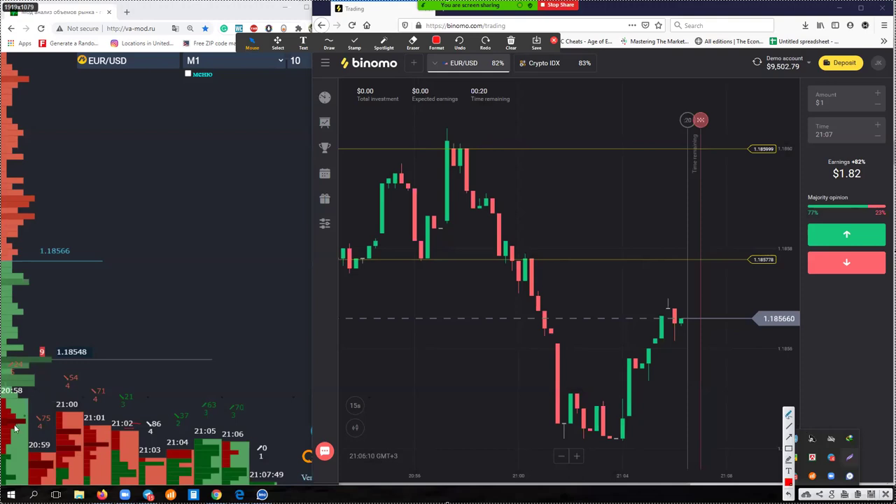
{"action": "mouse_move", "coordinate": [119, 411]}
{"action": "left_mouse_down"}
{"action": "mouse_move", "coordinate": [163, 372]}
{"action": "mouse_move", "coordinate": [168, 411]}
{"action": "left_mouse_up"}
{"action": "mouse_move", "coordinate": [35, 418]}
{"action": "left_mouse_down"}
{"action": "mouse_move", "coordinate": [67, 376]}
{"action": "mouse_move", "coordinate": [94, 378]}
{"action": "mouse_move", "coordinate": [87, 341]}
{"action": "mouse_move", "coordinate": [124, 320]}
{"action": "left_mouse_up"}
{"action": "left_click_drag", "start_coordinate": [131, 287], "coordinate": [67, 308]}
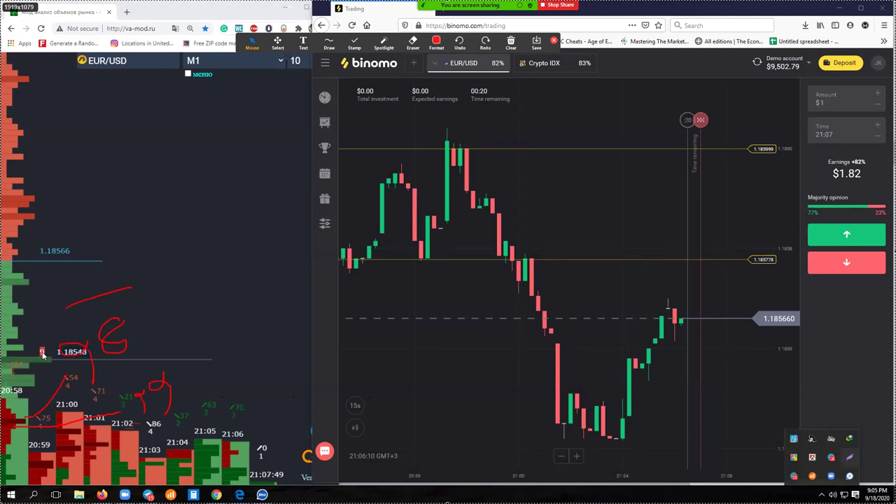
{"action": "left_click_drag", "start_coordinate": [121, 296], "coordinate": [103, 305]}
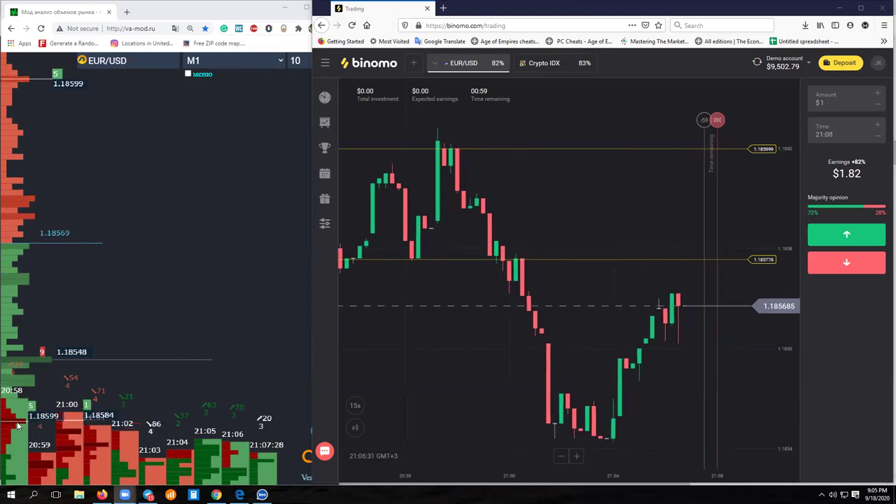
{"action": "left_click", "coordinate": [631, 150]}
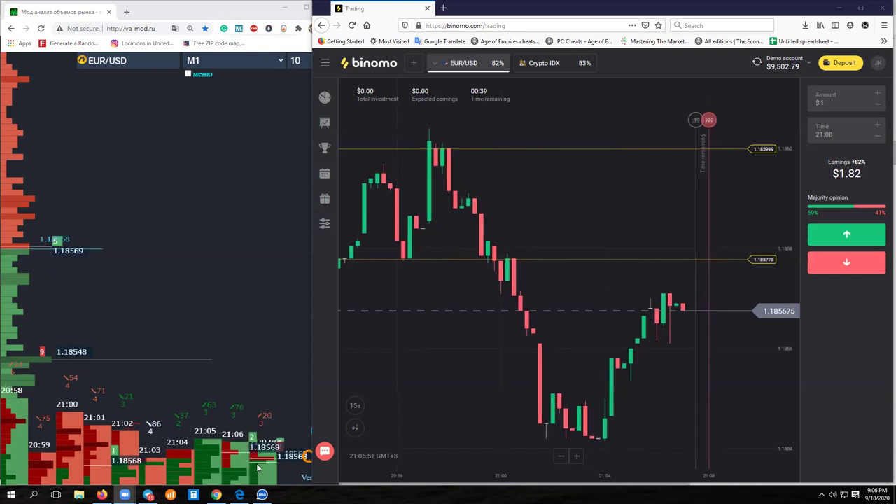
{"action": "left_click_drag", "start_coordinate": [662, 362], "coordinate": [539, 361]}
{"action": "scroll", "coordinate": [538, 361], "scroll_direction": "down", "scroll_amount": 1}
{"action": "left_click_drag", "start_coordinate": [428, 212], "coordinate": [550, 242]}
{"action": "scroll", "coordinate": [538, 246], "scroll_direction": "up", "scroll_amount": 3}
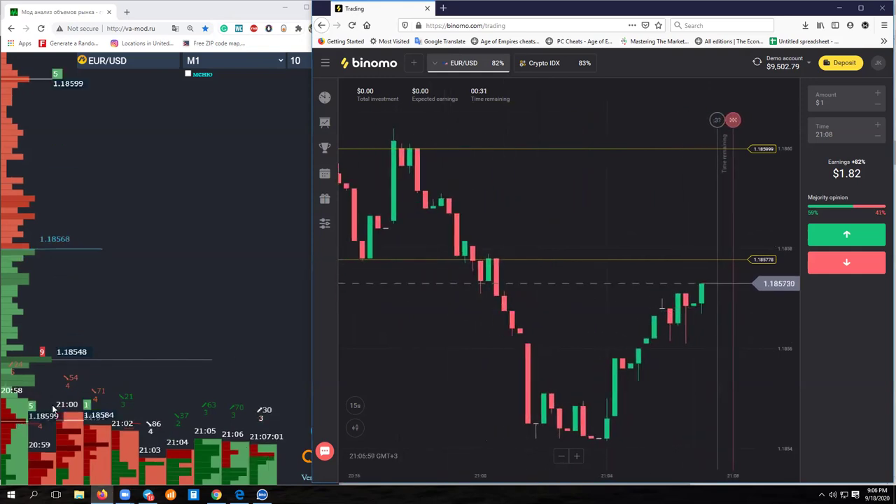
Step: Switch to Edge and review the vertical and horizontal market profile development chart in the volume analysis strategy PDF
{"action": "left_click", "coordinate": [54, 408]}
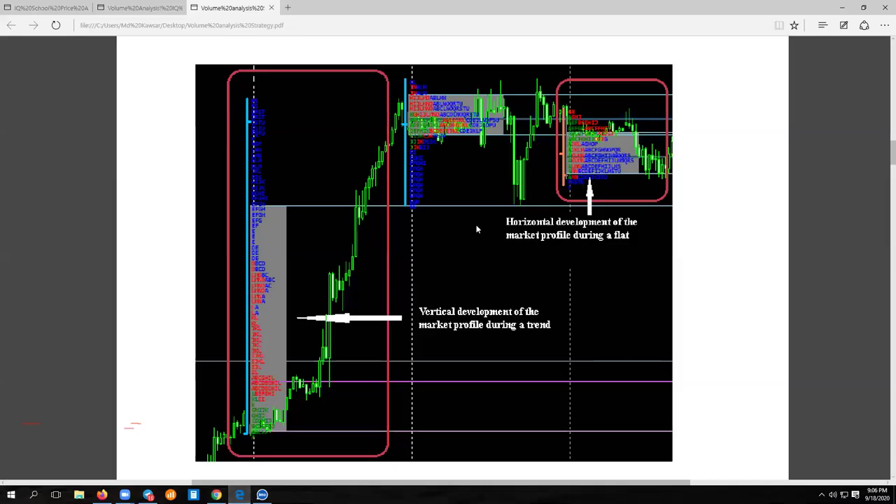
{"action": "scroll", "coordinate": [474, 231], "scroll_direction": "up", "scroll_amount": 3}
{"action": "scroll", "coordinate": [526, 249], "scroll_direction": "down", "scroll_amount": 5}
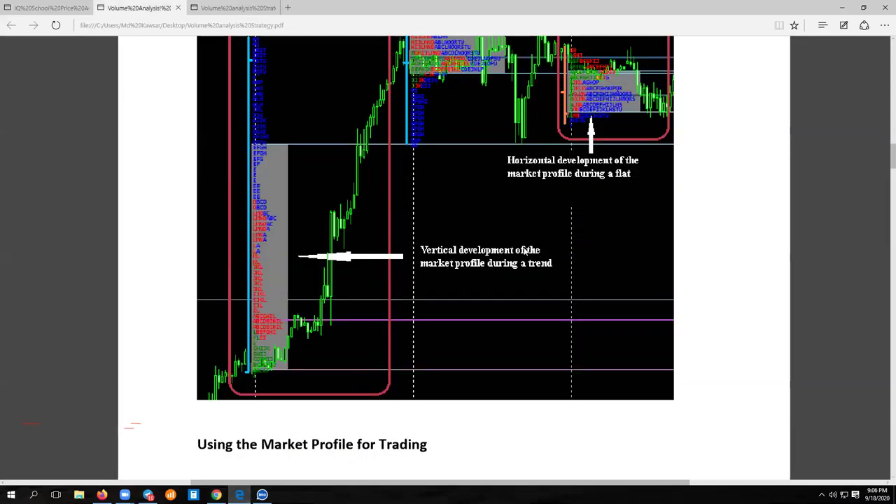